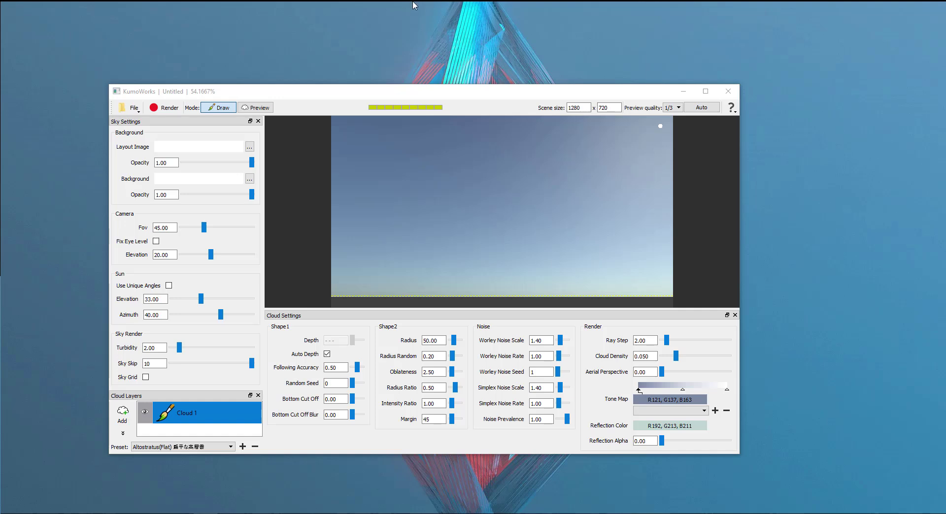
Maximize the KumoWorks window and zoom in on the canvas.
mouse_move(320, 95)
left_mouse_down()
mouse_move(275, 84)
mouse_move(321, 84)
left_mouse_up()
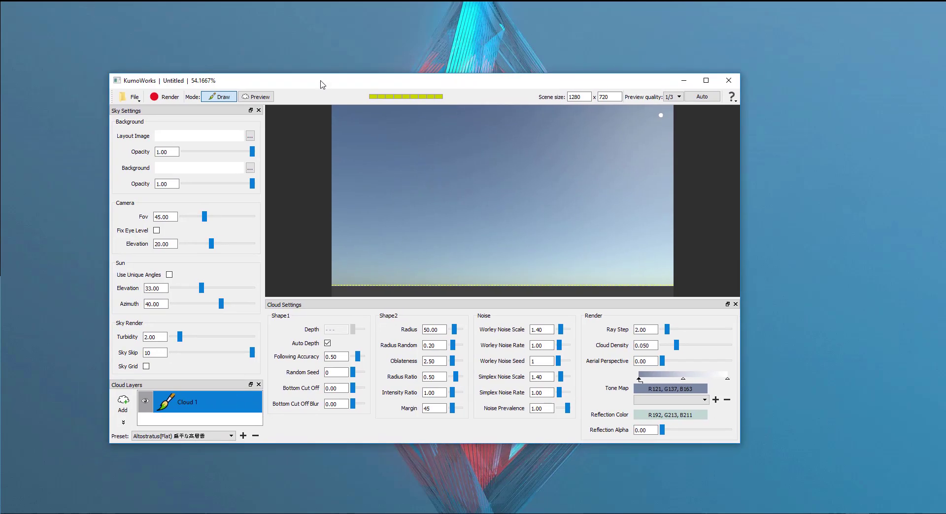
double_click(321, 84)
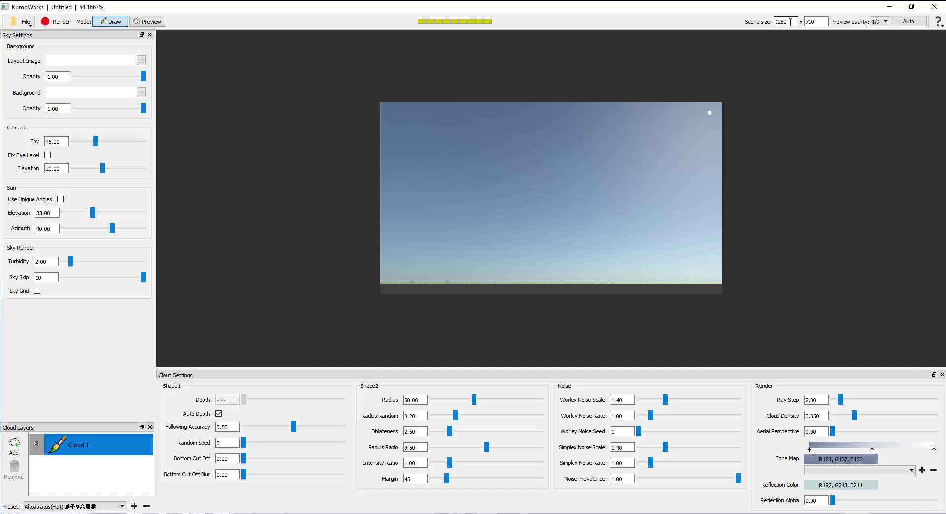
left_click_drag(789, 21, 768, 21)
scroll(593, 201, "up", 3)
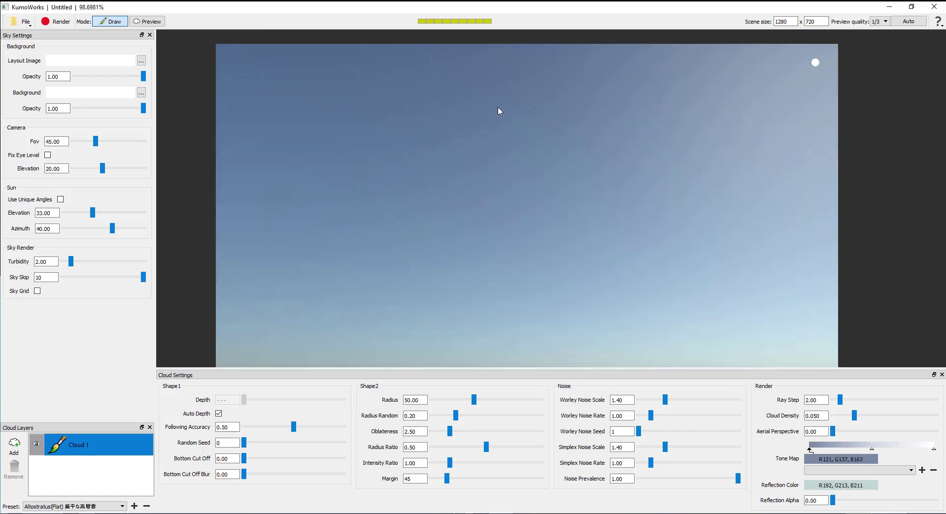
scroll(532, 166, "up", 2)
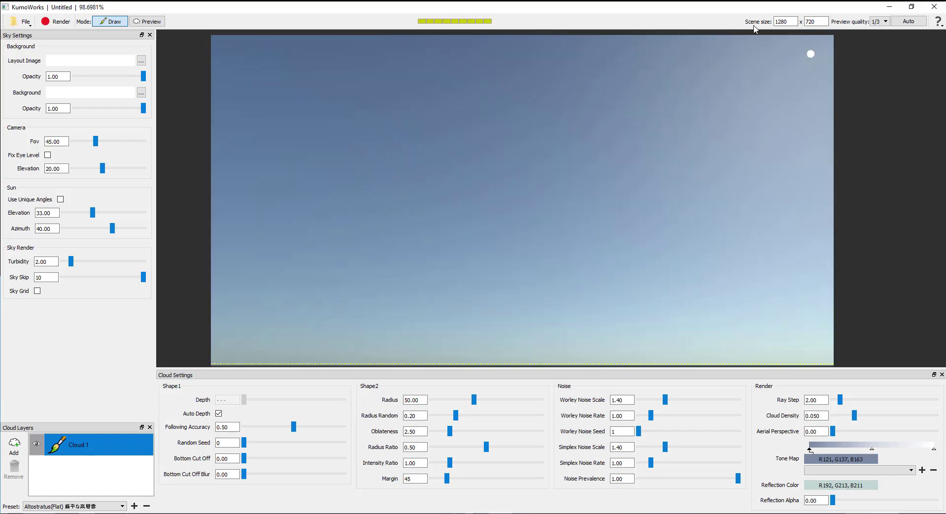
Confirm the 1280×720 scene size and leave preview quality at 1/3.
double_click(783, 22)
key("Tab")
left_click(879, 21)
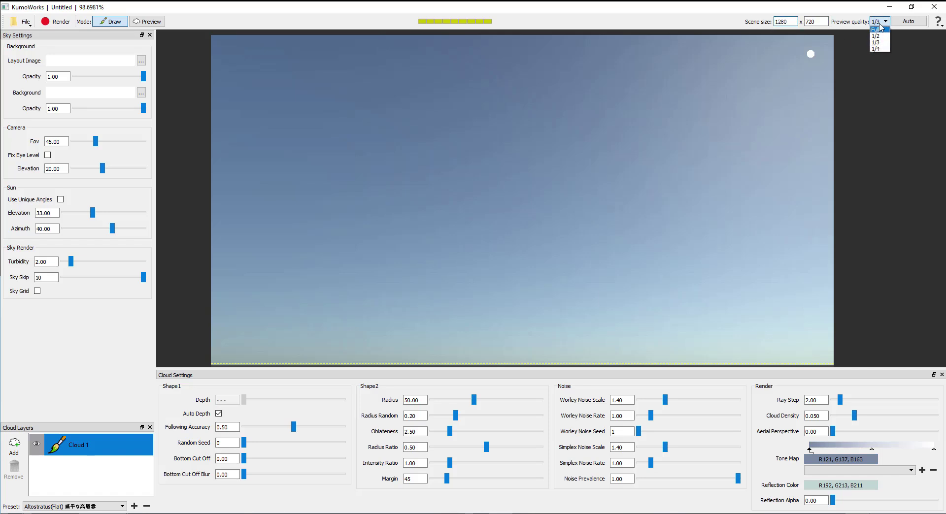
left_click(622, 20)
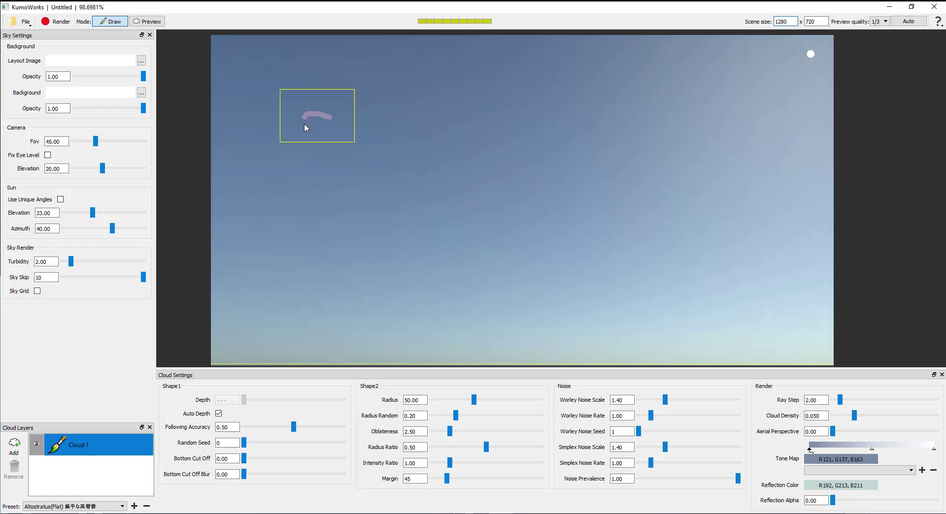
Draw a closed cloud on Cloud 1, move it to the upper right, and add a Cloud 2 layer.
mouse_move(304, 125)
left_mouse_down()
mouse_move(256, 163)
mouse_move(248, 187)
mouse_move(265, 195)
mouse_move(342, 184)
mouse_move(396, 139)
left_mouse_up()
left_click_drag(335, 119, 329, 116)
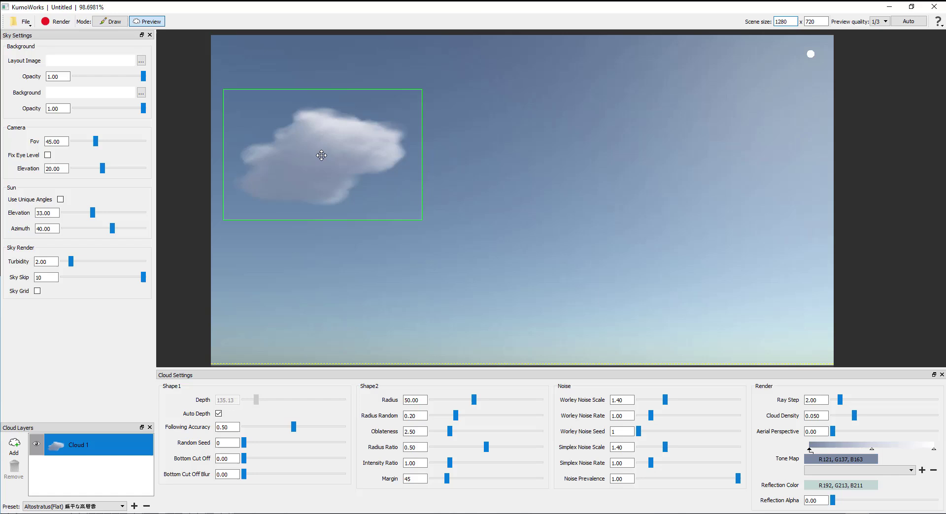
left_click_drag(312, 153, 676, 136)
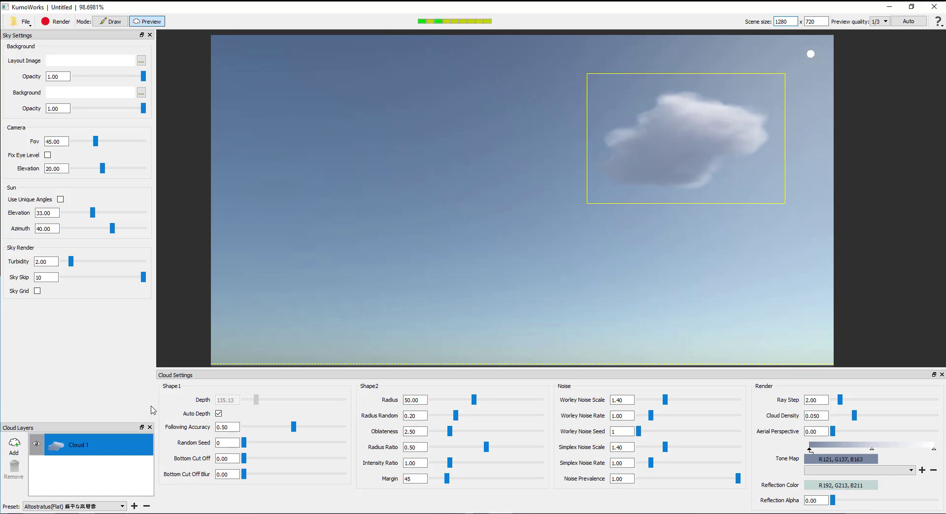
left_click(14, 446)
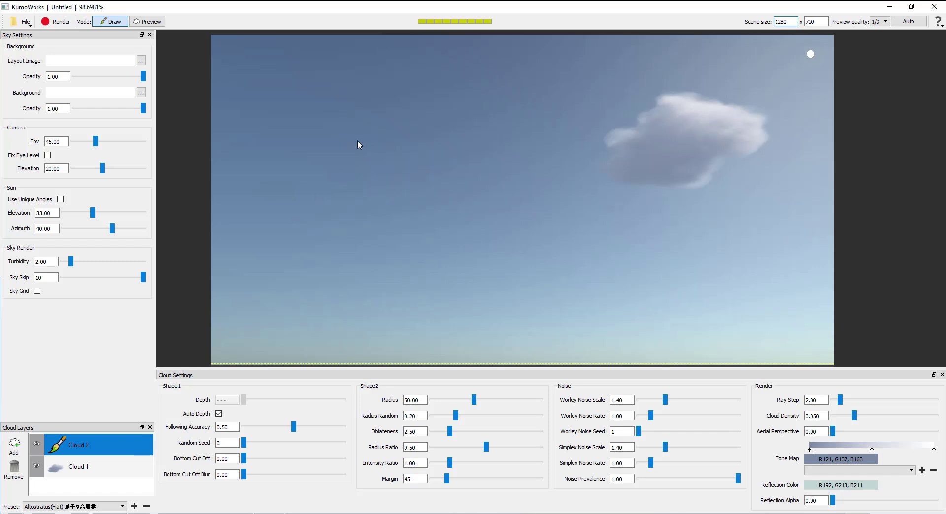
Sketch the Cloud 2 cloud, switch to rendered preview, and position it in the left sky.
mouse_move(384, 137)
left_mouse_down()
mouse_move(280, 169)
mouse_move(295, 205)
mouse_move(352, 208)
mouse_move(401, 194)
mouse_move(418, 160)
mouse_move(394, 143)
left_mouse_up()
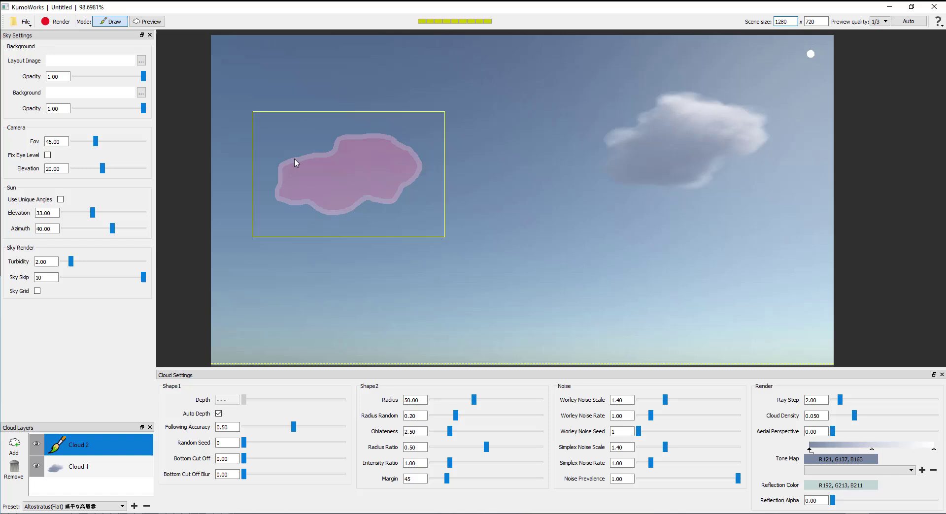
key("Tab")
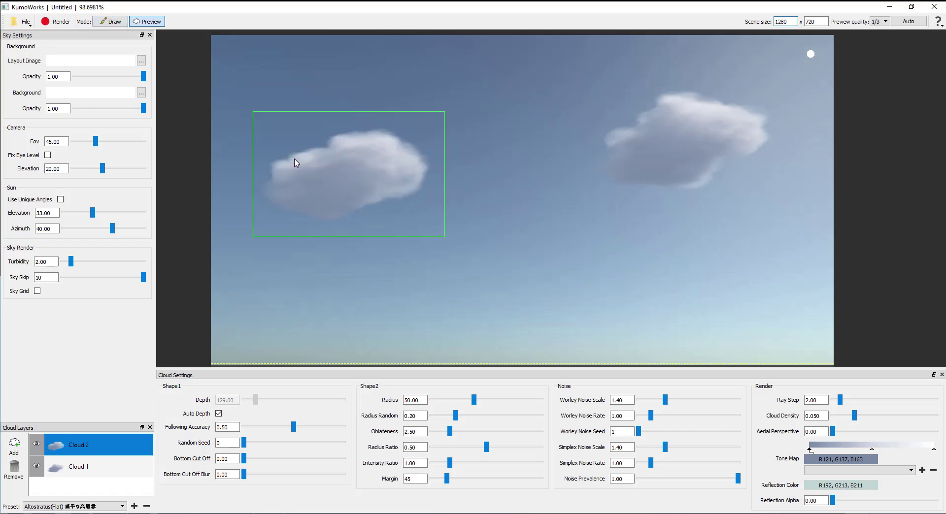
left_click_drag(340, 187, 361, 154)
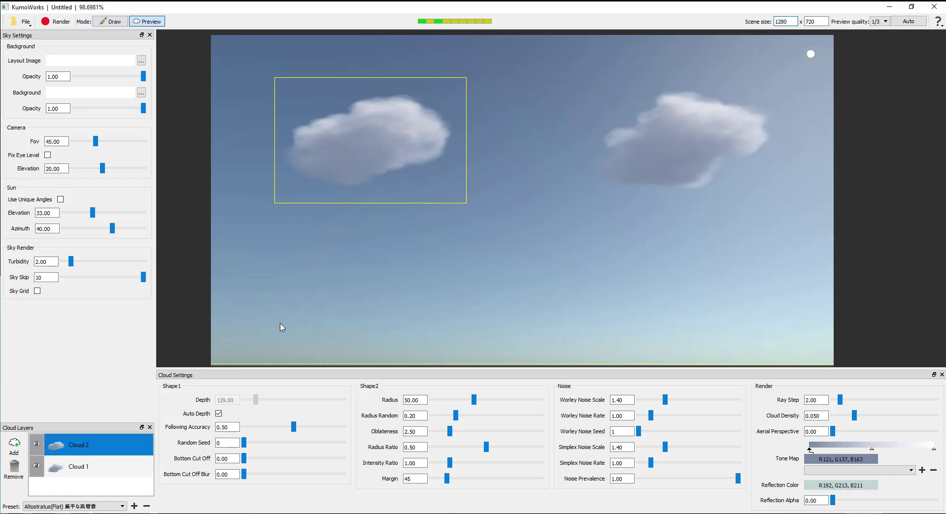
left_click_drag(367, 157, 328, 141)
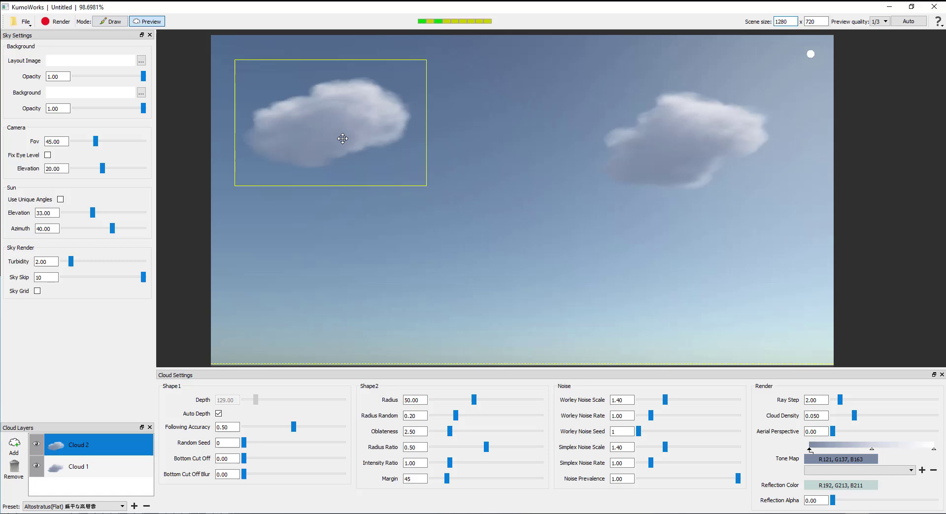
left_click_drag(342, 141, 336, 224)
scroll(320, 187, "up", 3)
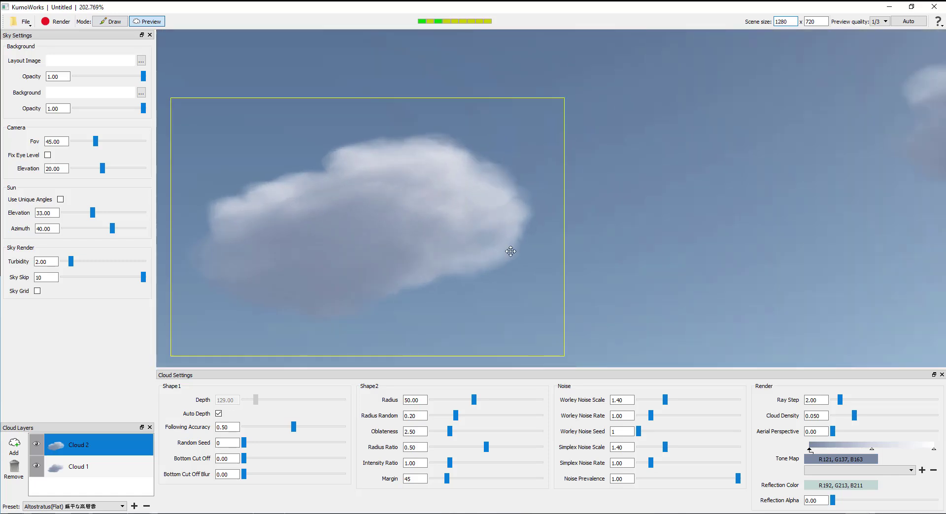
scroll(385, 197, "down", 4)
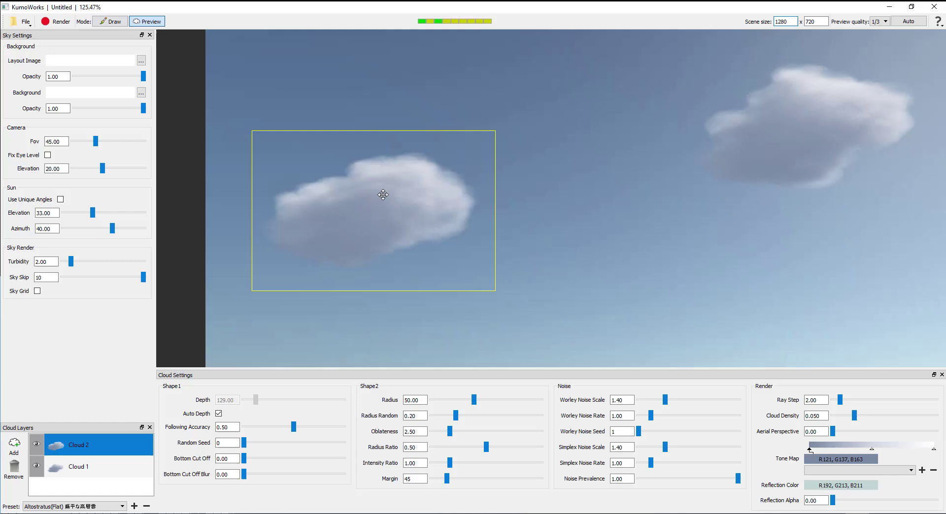
scroll(785, 135, "up", 4)
scroll(719, 158, "down", 3)
scroll(443, 306, "up", 2)
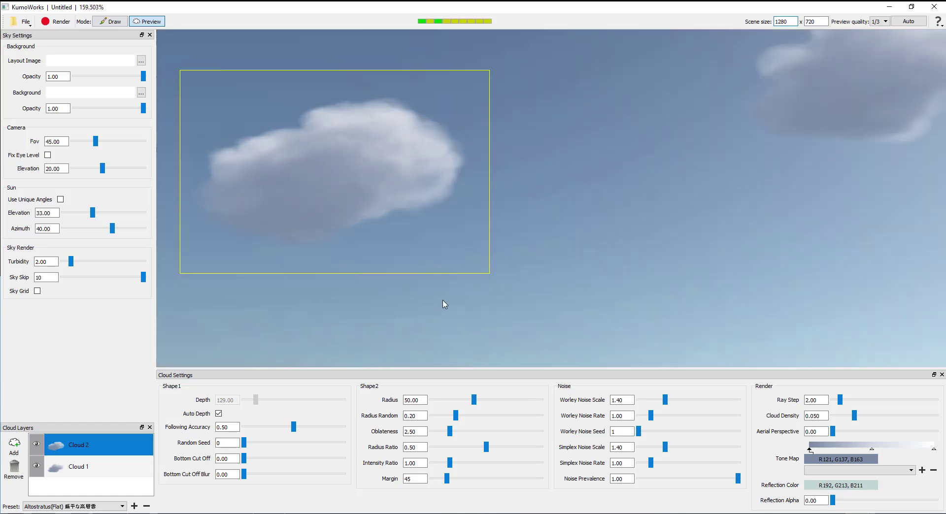
scroll(486, 220, "down", 2)
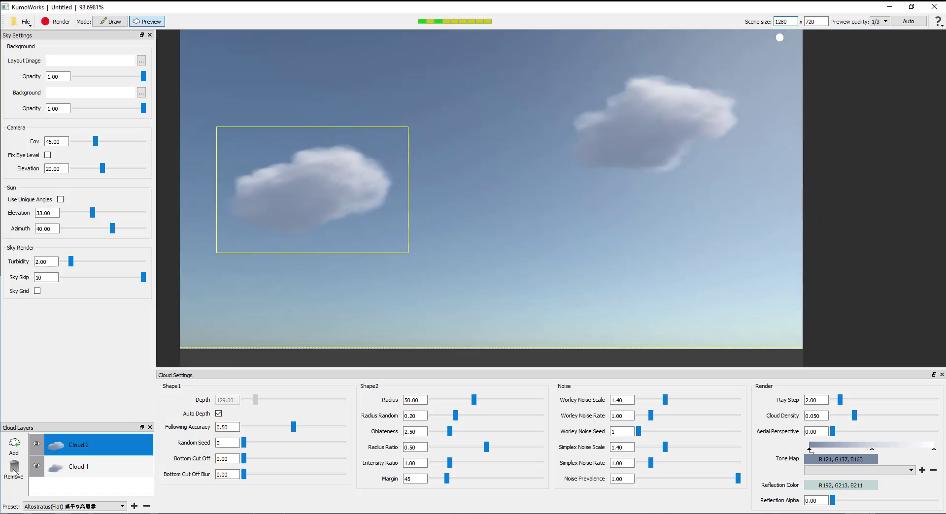
Add a Cloud 3 layer and sketch its cloud near the sky centre, shifted down-left.
left_click(14, 446)
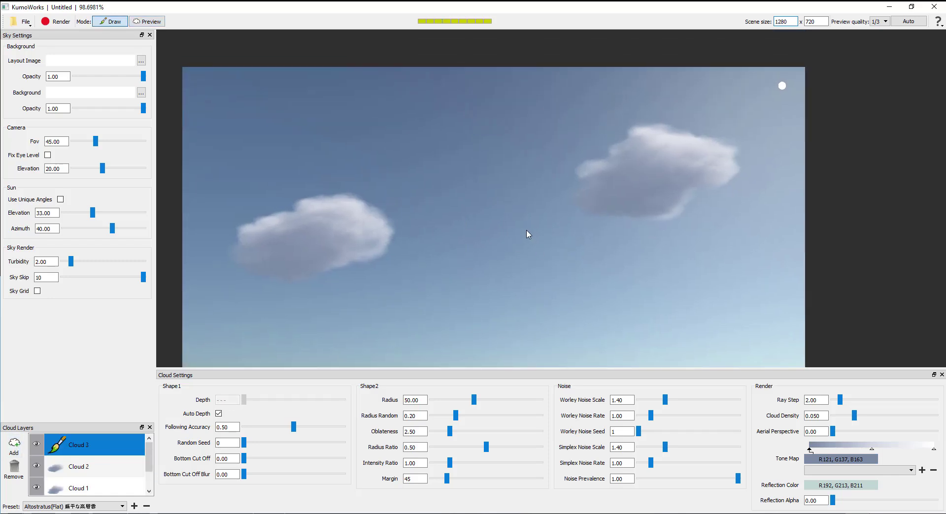
mouse_move(528, 230)
left_mouse_down()
mouse_move(475, 251)
mouse_move(479, 258)
mouse_move(530, 257)
mouse_move(553, 239)
mouse_move(525, 234)
left_mouse_up()
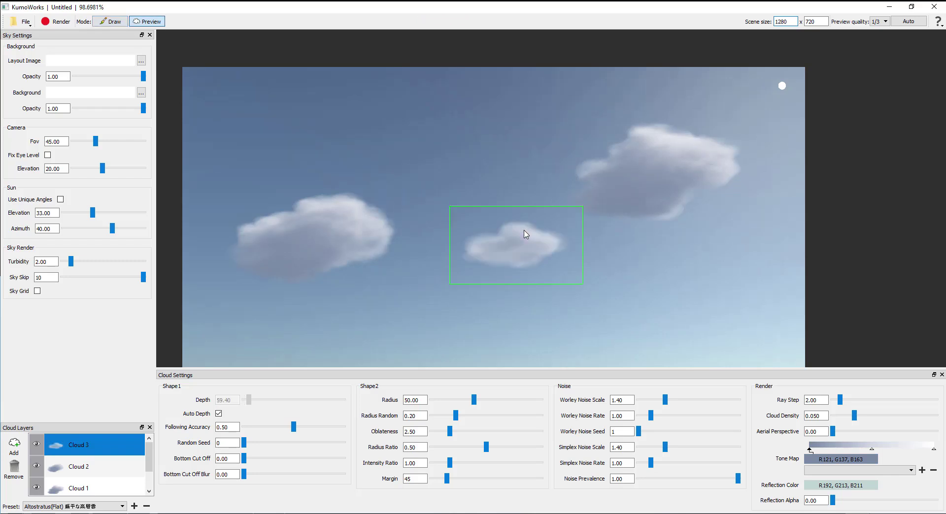
left_click_drag(525, 235, 508, 266)
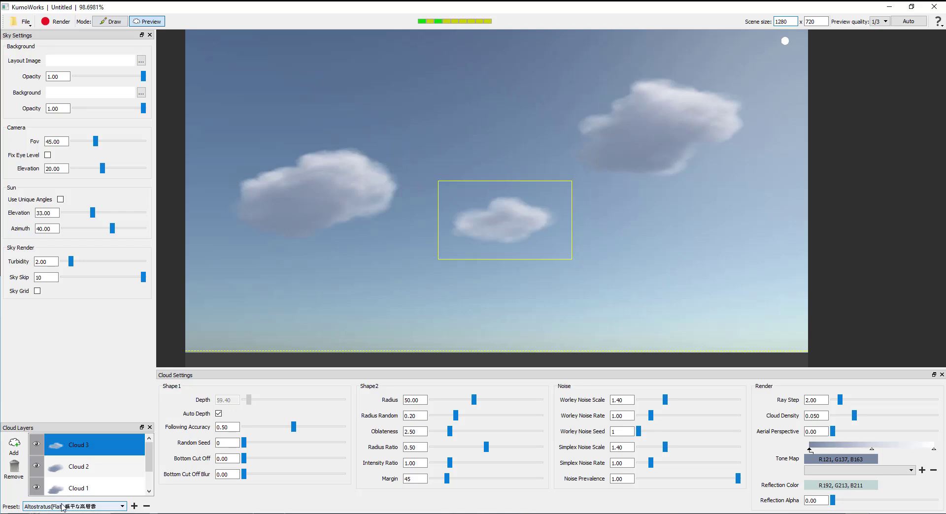
Apply the Volcanic Smoke preset to the third cloud.
left_click(86, 507)
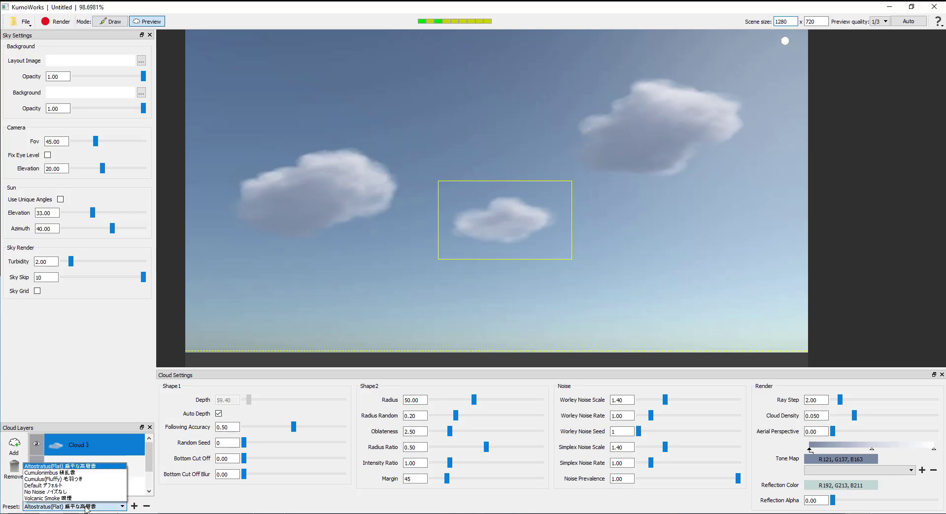
left_click(64, 498)
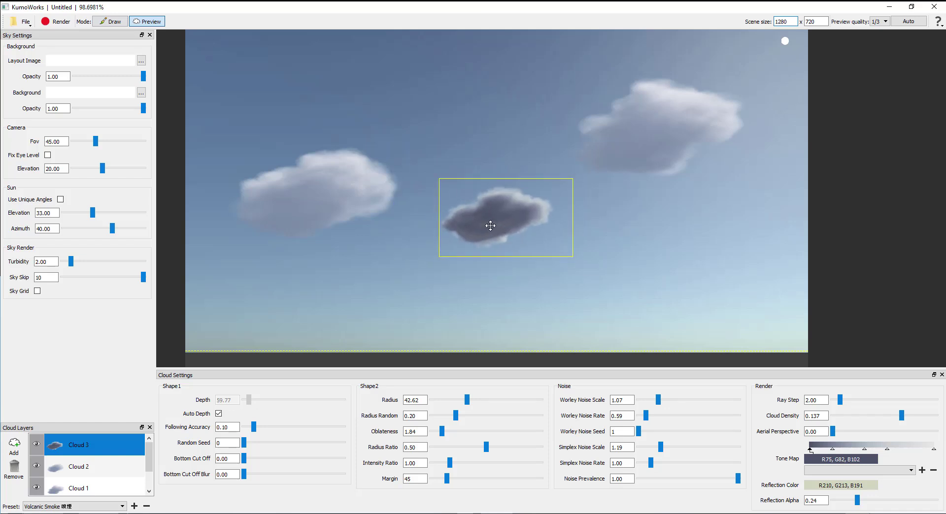
scroll(487, 226, "up", 3)
scroll(470, 226, "up", 3)
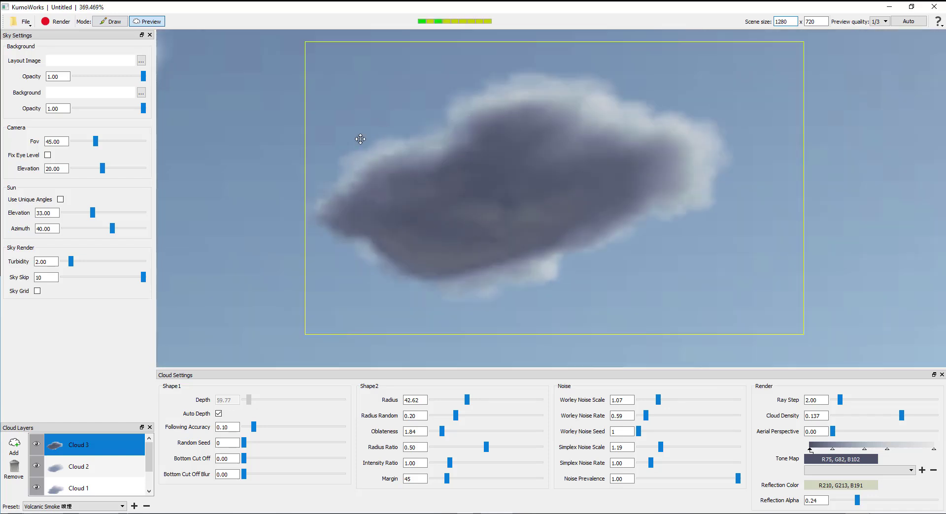
scroll(476, 215, "down", 3)
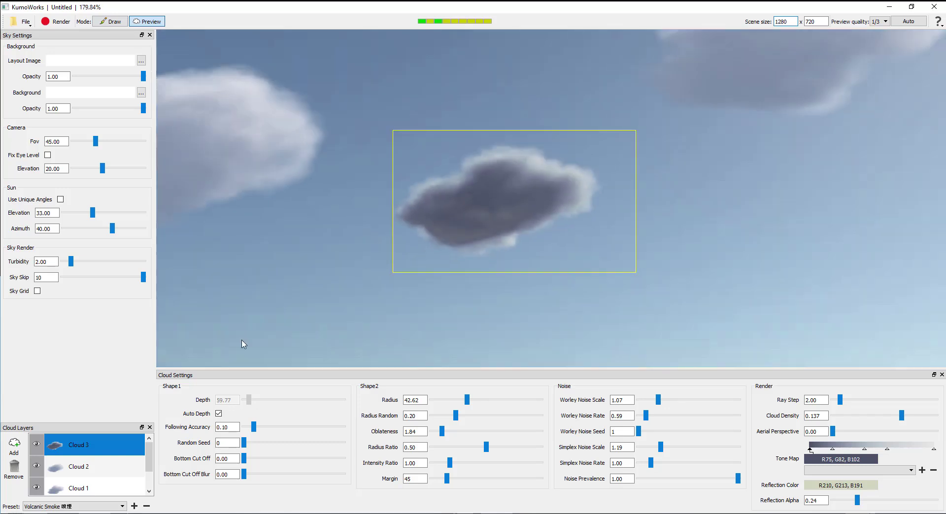
scroll(435, 221, "down", 2)
left_click(105, 507)
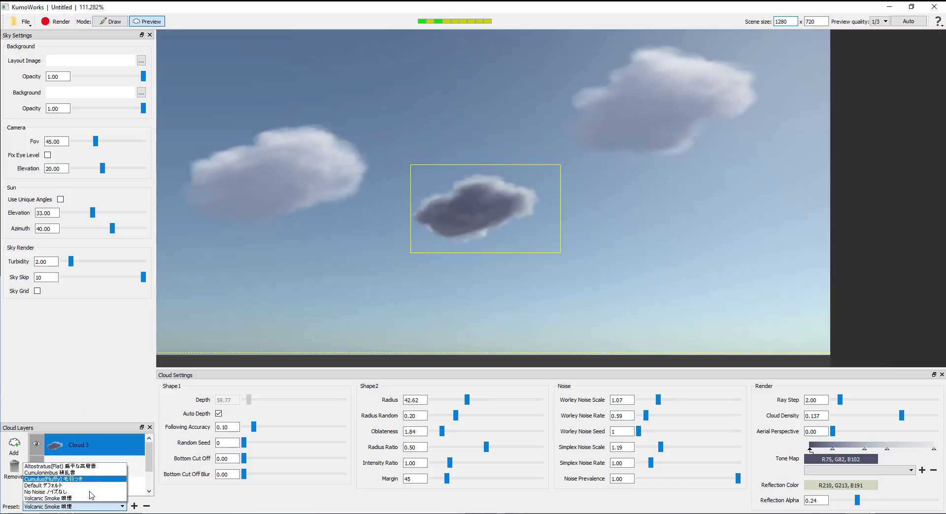
left_click(118, 416)
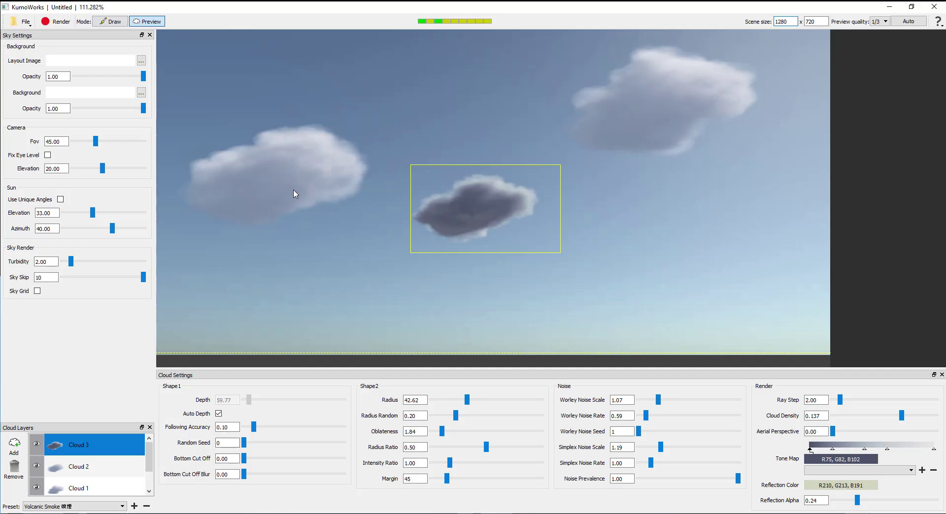
On Cloud 2, set Worley Noise Scale 2.27, Worley Noise Seed 118 and Simplex Noise Rate 3.60.
left_click(105, 463)
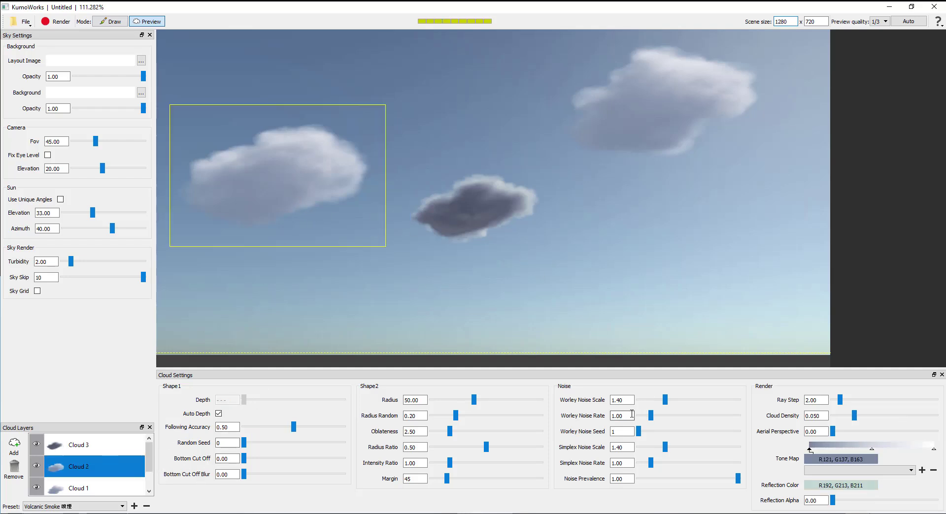
left_click_drag(665, 400, 682, 400)
left_click_drag(639, 432, 684, 431)
left_click_drag(651, 463, 683, 463)
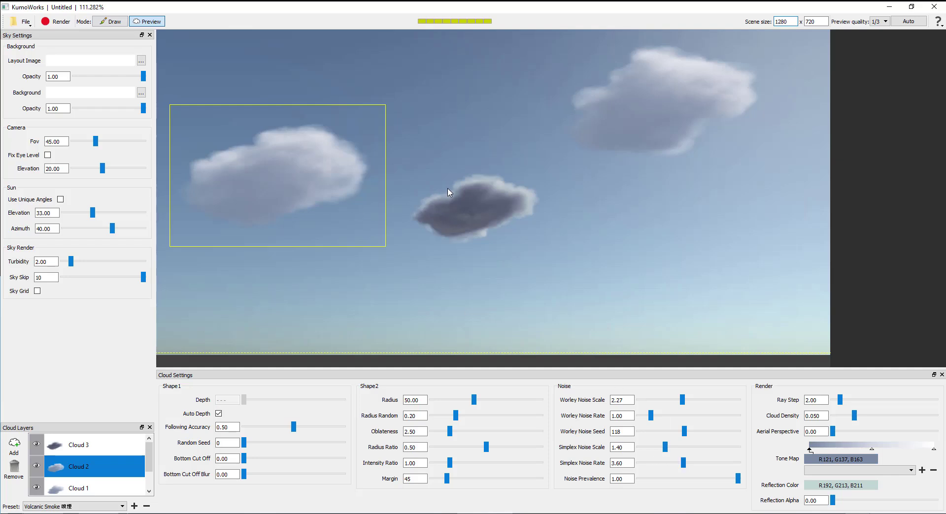
middle_click_drag(448, 194, 483, 216)
scroll(481, 211, "down", 1)
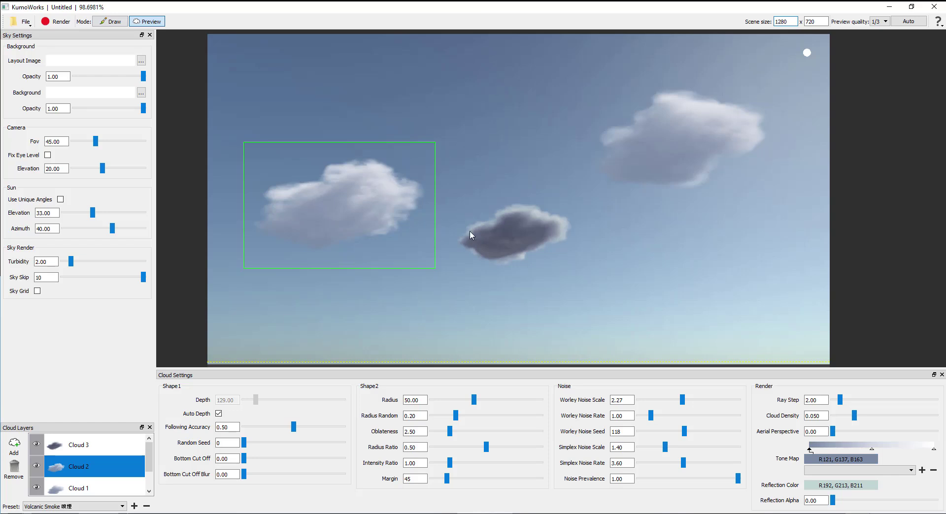
mouse_move(469, 230)
middle_mouse_down()
mouse_move(439, 236)
mouse_move(426, 267)
mouse_move(472, 240)
middle_mouse_up()
scroll(472, 240, "down", 1)
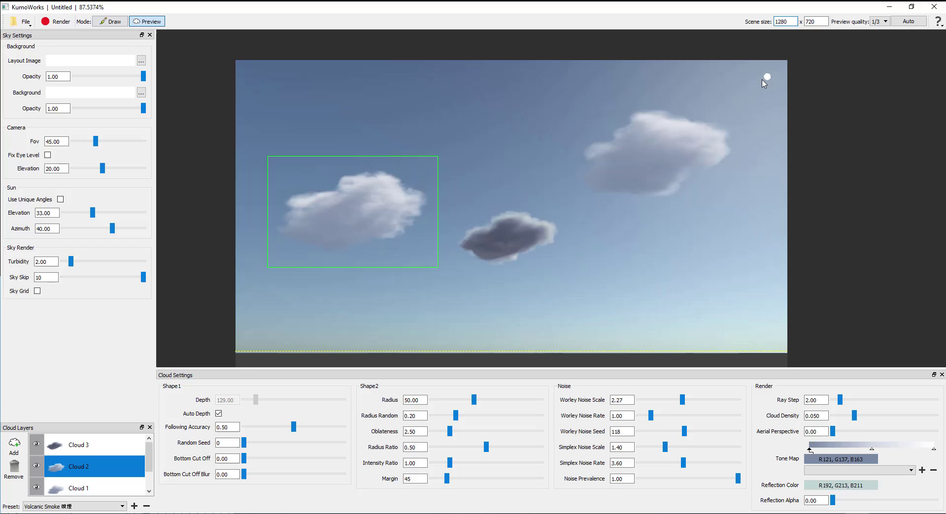
Drag the sun to the upper left (elevation 32.36, azimuth -39.74), keeping preview quality 1/3.
left_click_drag(766, 78, 256, 83)
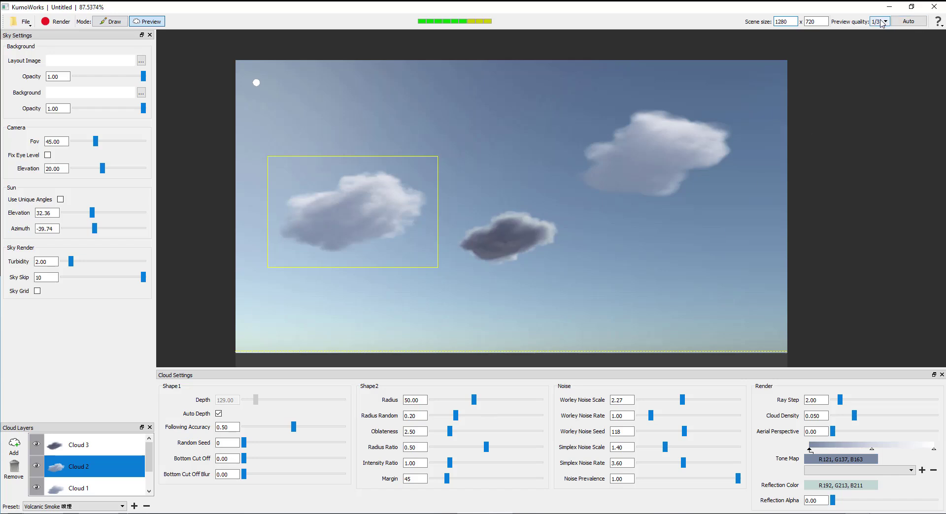
scroll(458, 167, "up", 2)
scroll(456, 177, "down", 1)
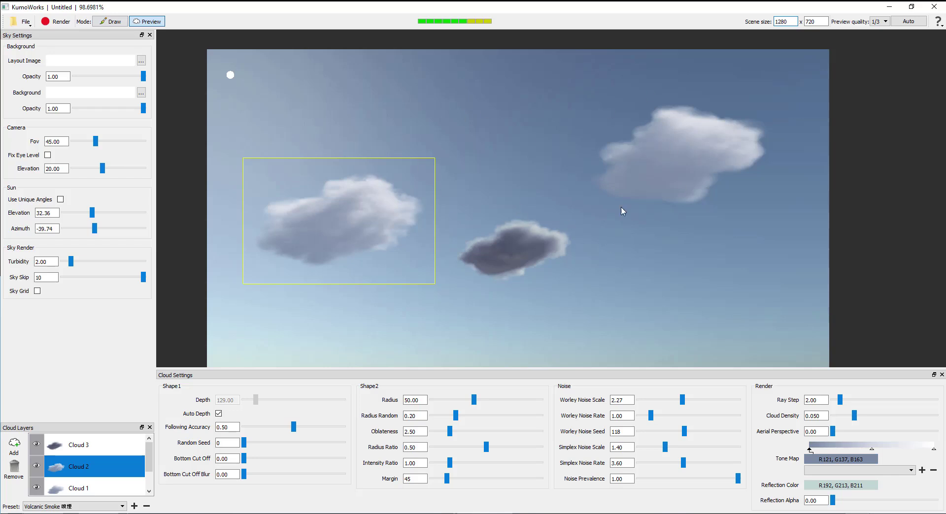
left_click(882, 23)
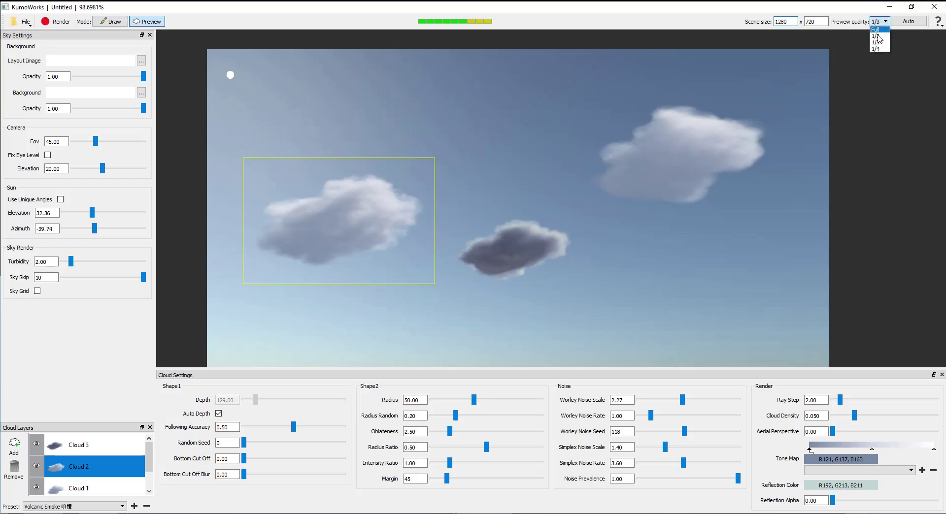
left_click(671, 26)
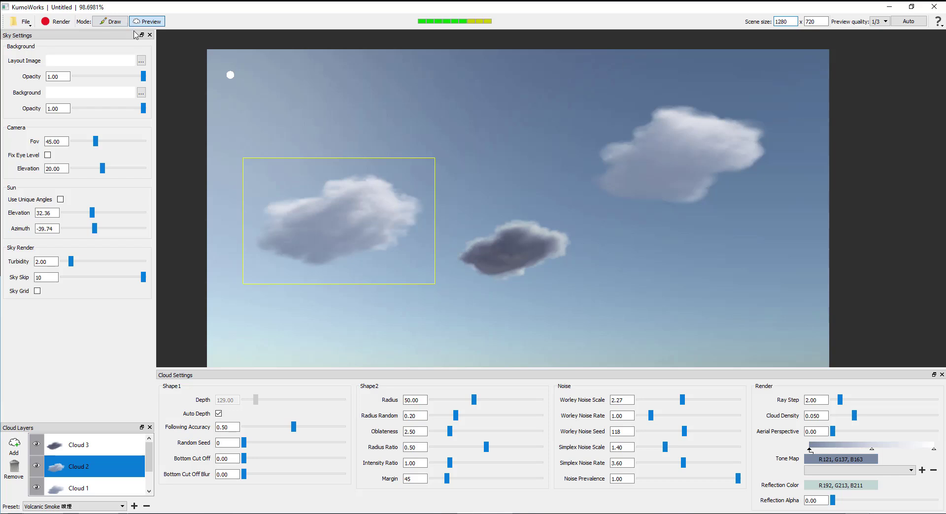
left_click(24, 22)
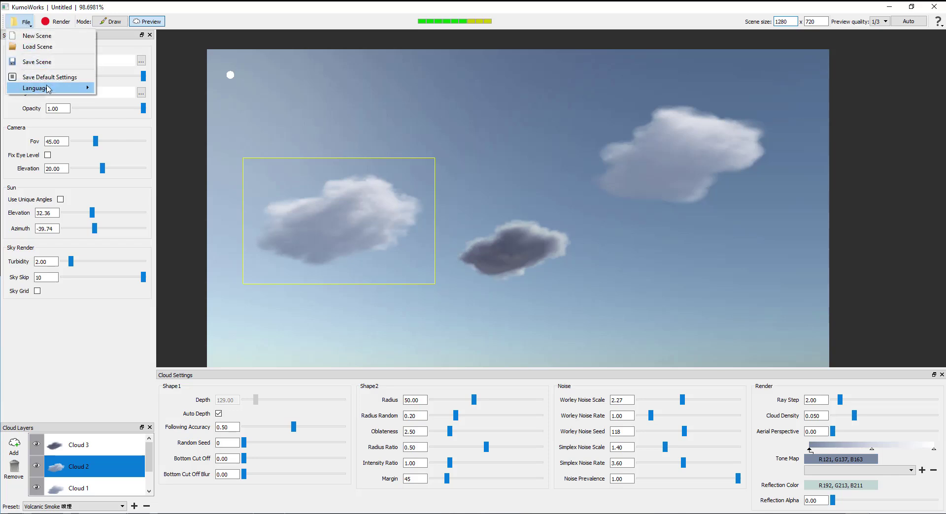
left_click(285, 20)
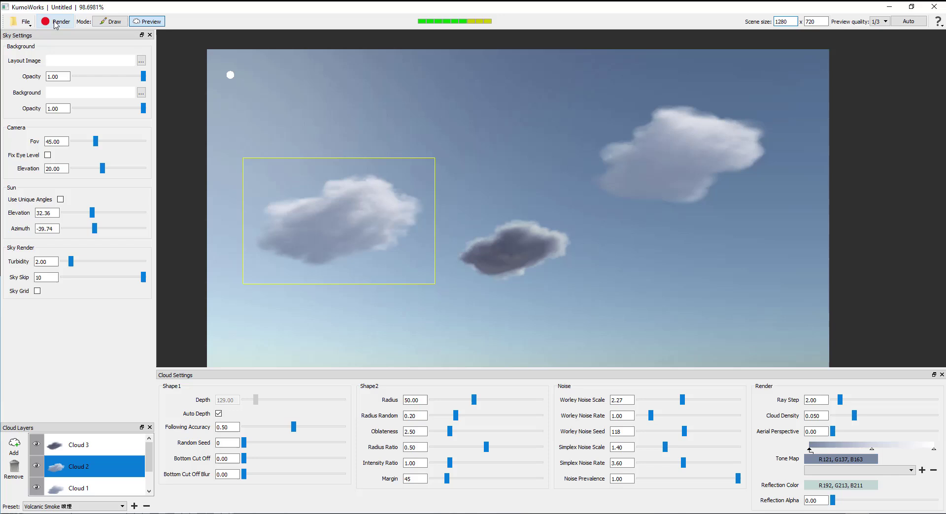
left_click(56, 22)
left_click_drag(387, 131, 307, 103)
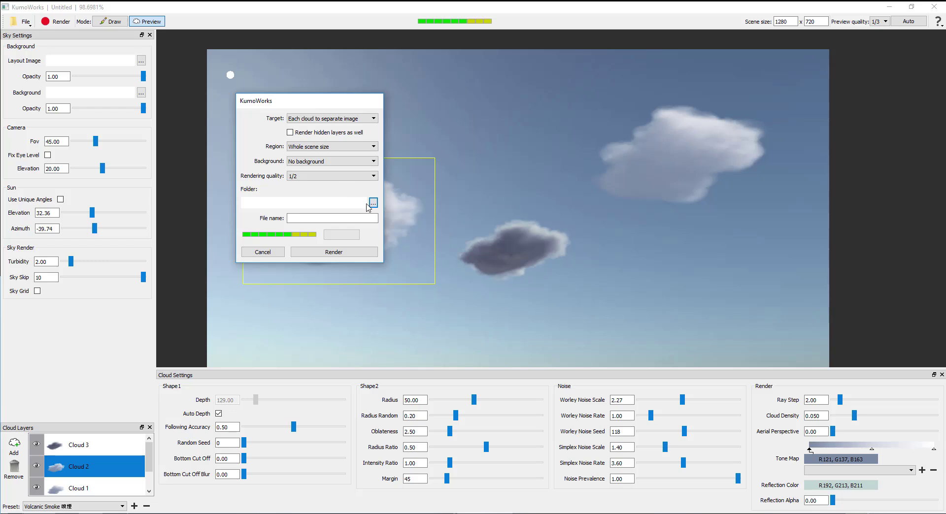
left_click(334, 176)
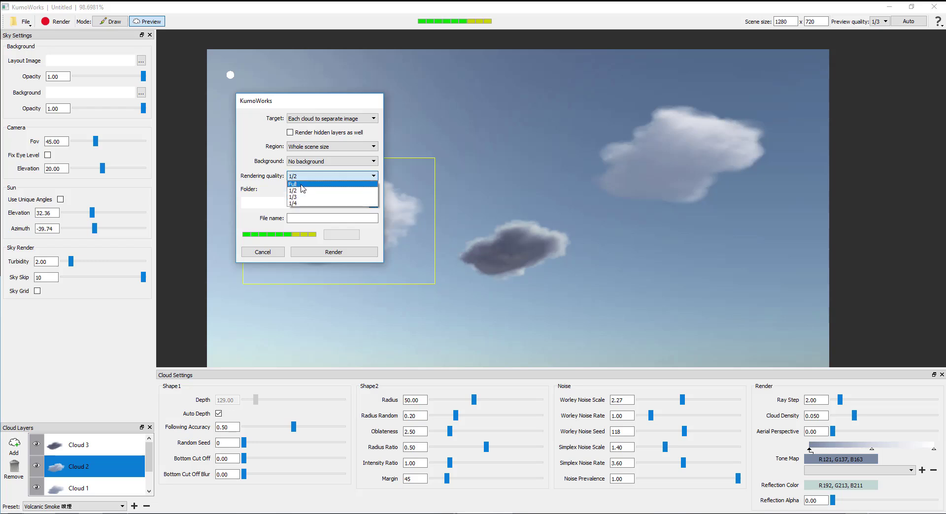
left_click(301, 185)
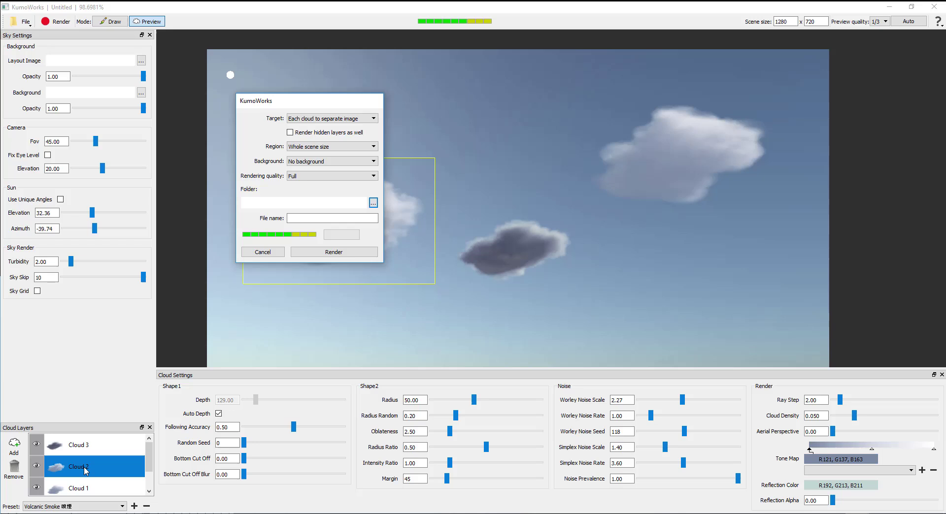
left_click(305, 119)
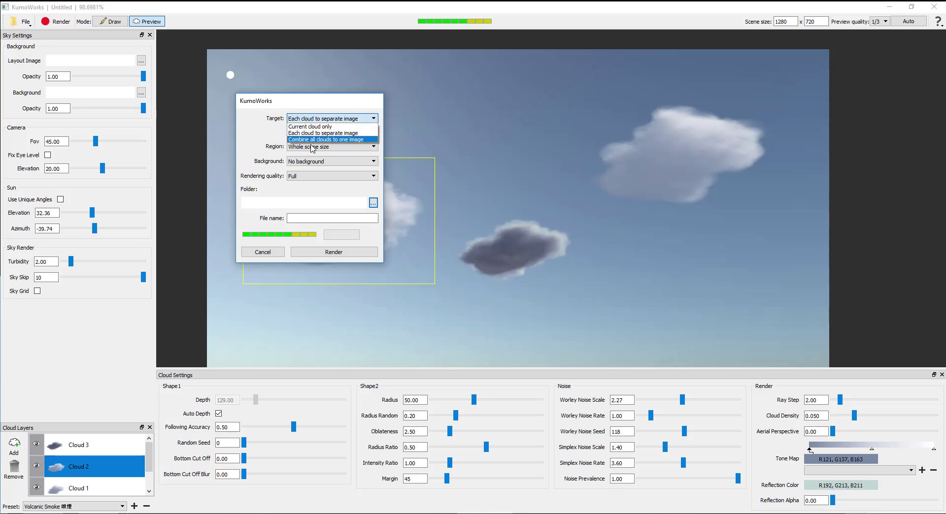
left_click(329, 133)
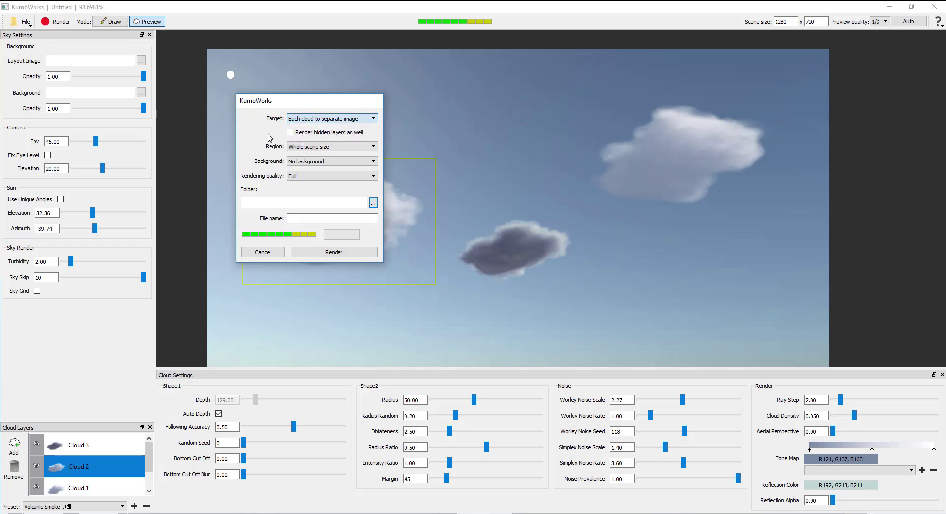
left_click(329, 119)
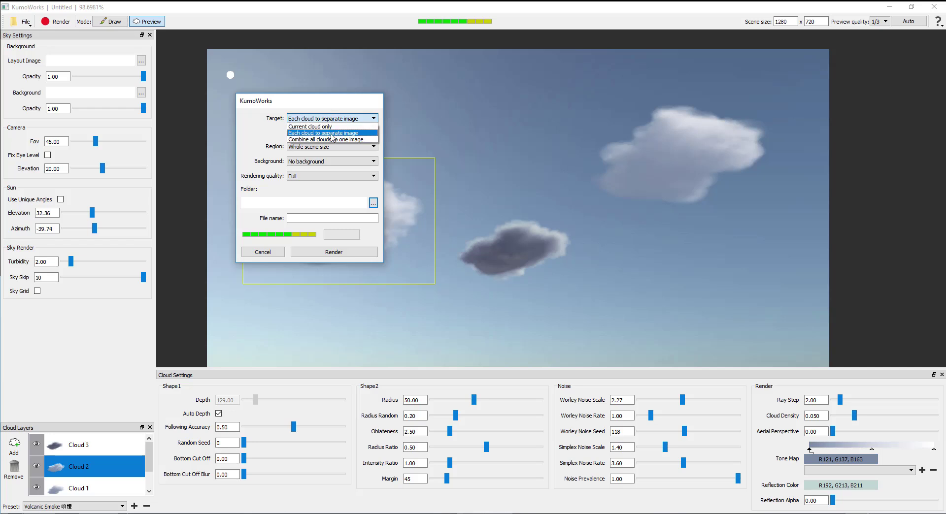
left_click(300, 133)
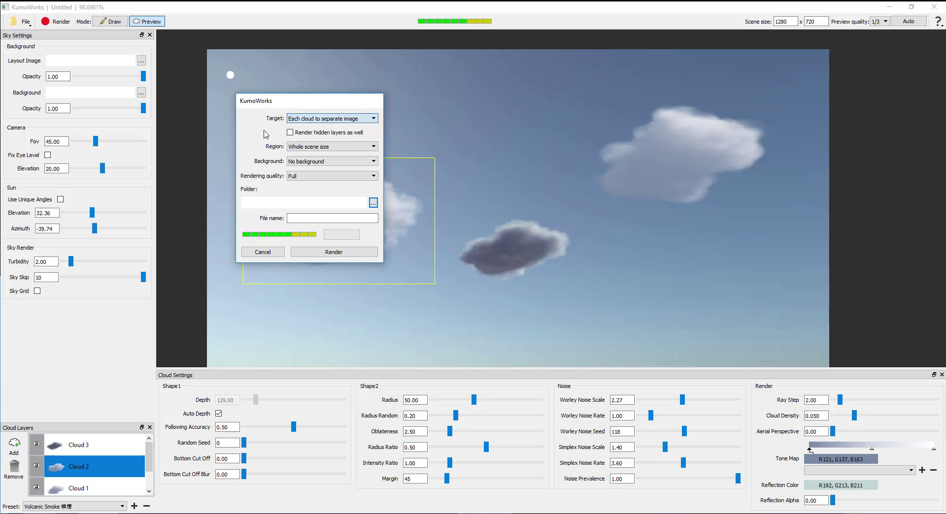
left_click(323, 165)
left_click(268, 160)
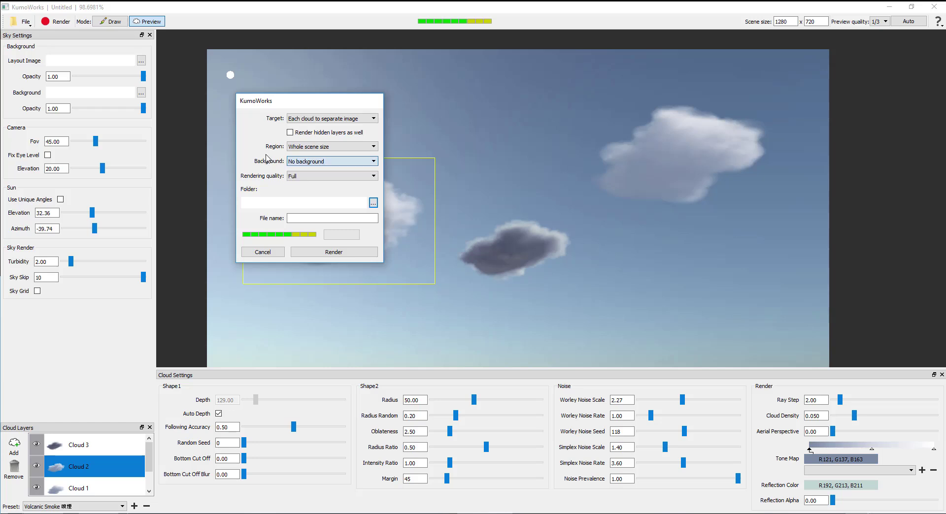
left_click(344, 163)
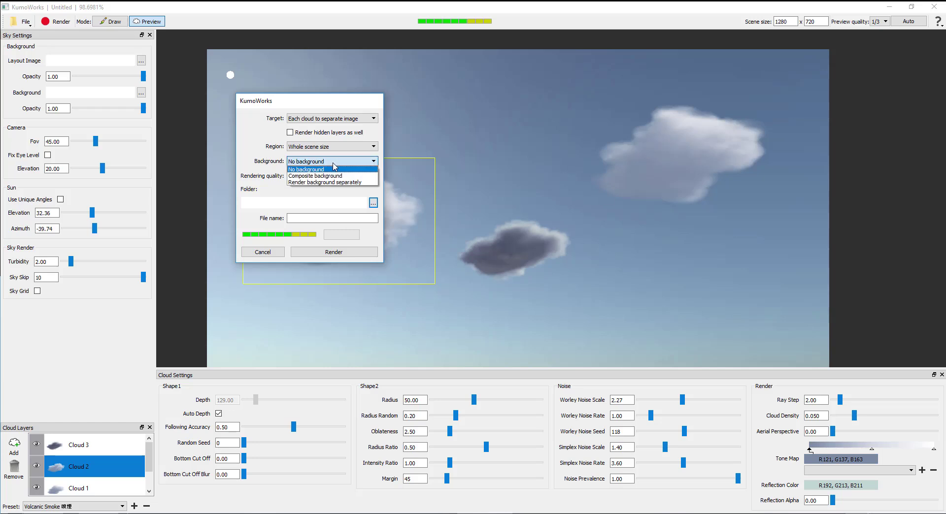
left_click(261, 151)
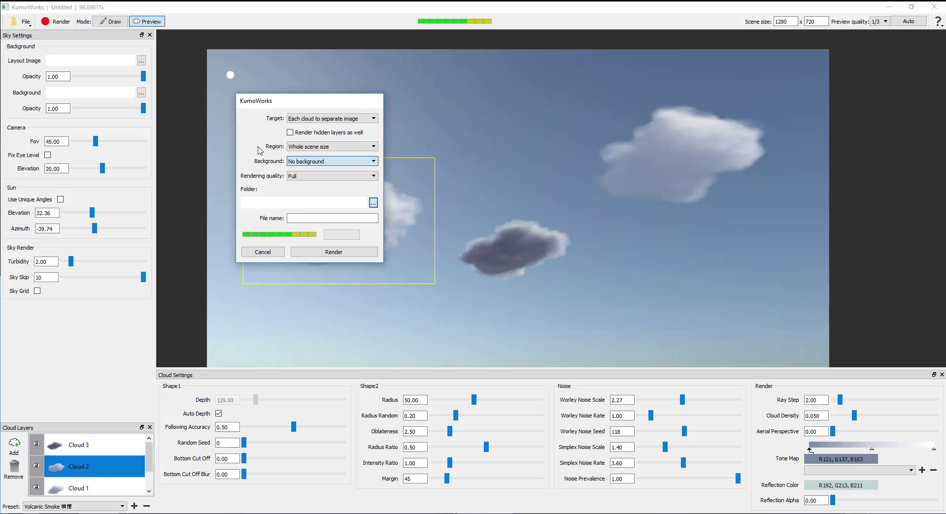
left_click_drag(333, 102, 354, 84)
left_click(298, 232)
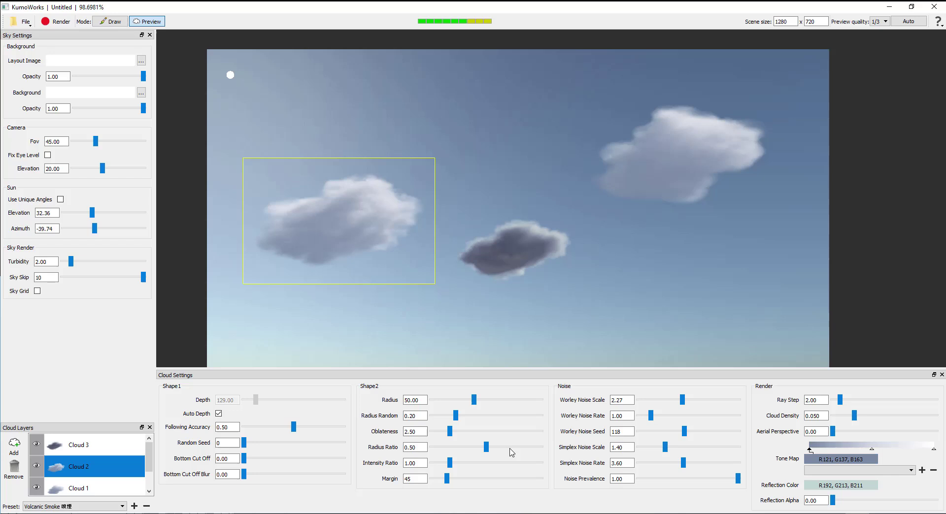